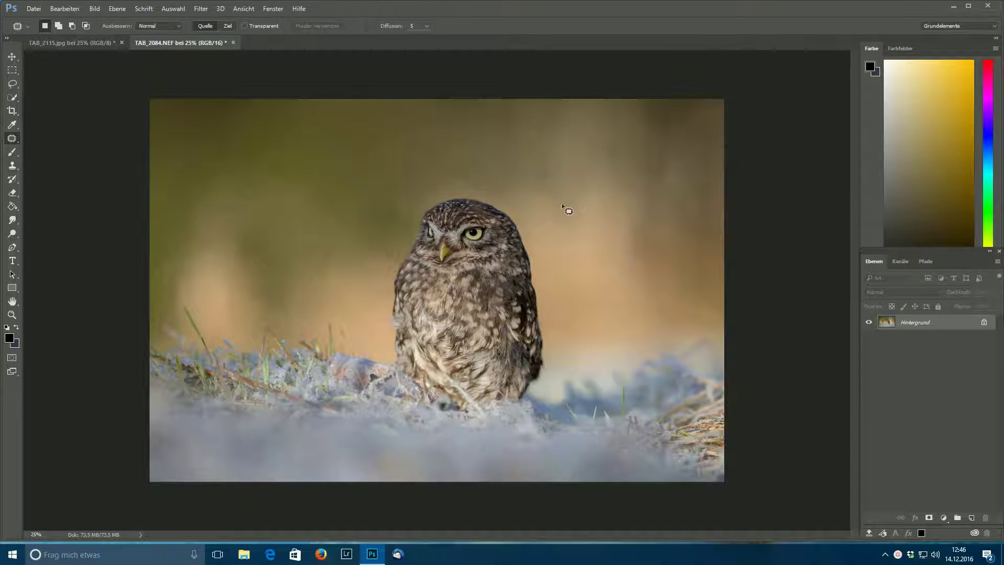
Step: Select the Move tool for the owl photo and open the Fenster menu
click(11, 55)
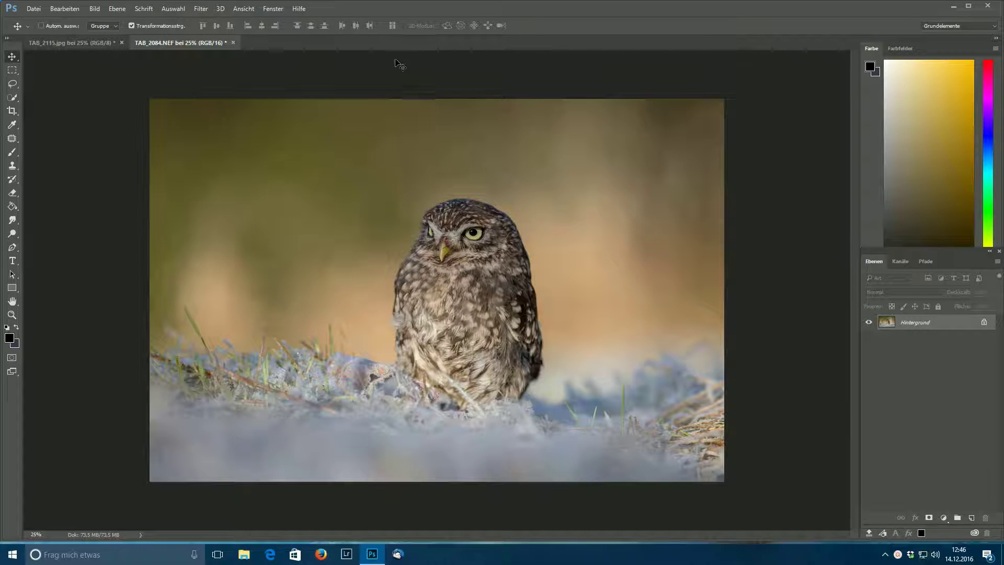
click(273, 9)
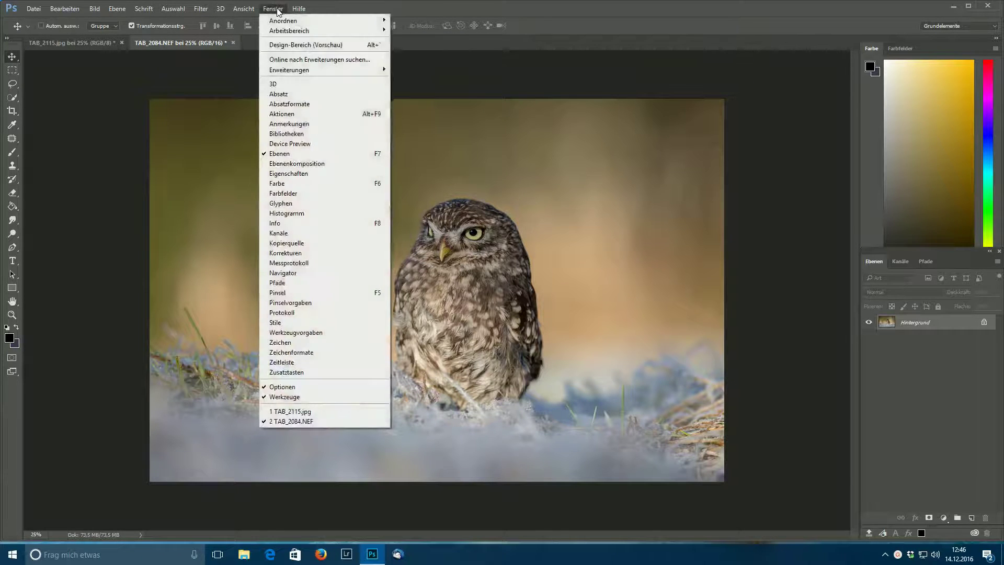
Step: Show the Aktionen panel and start recording a new action named 'Farboptimierung'
click(293, 111)
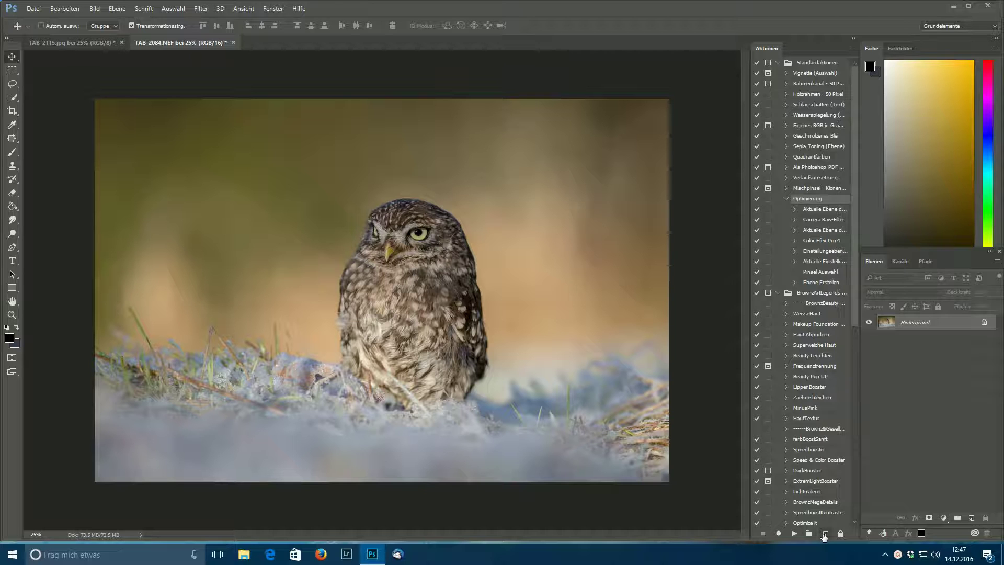
click(825, 534)
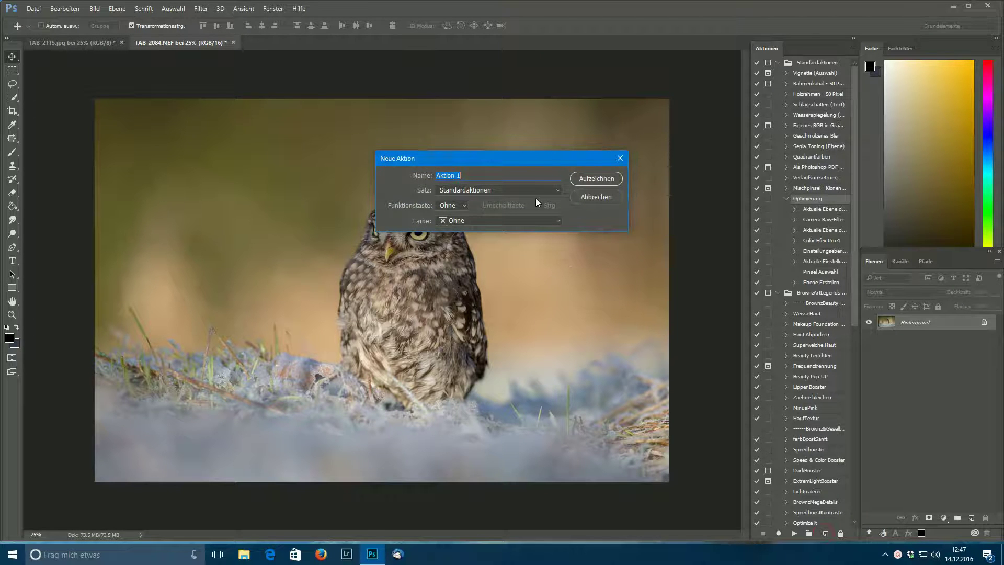
text(Farboptimierung)
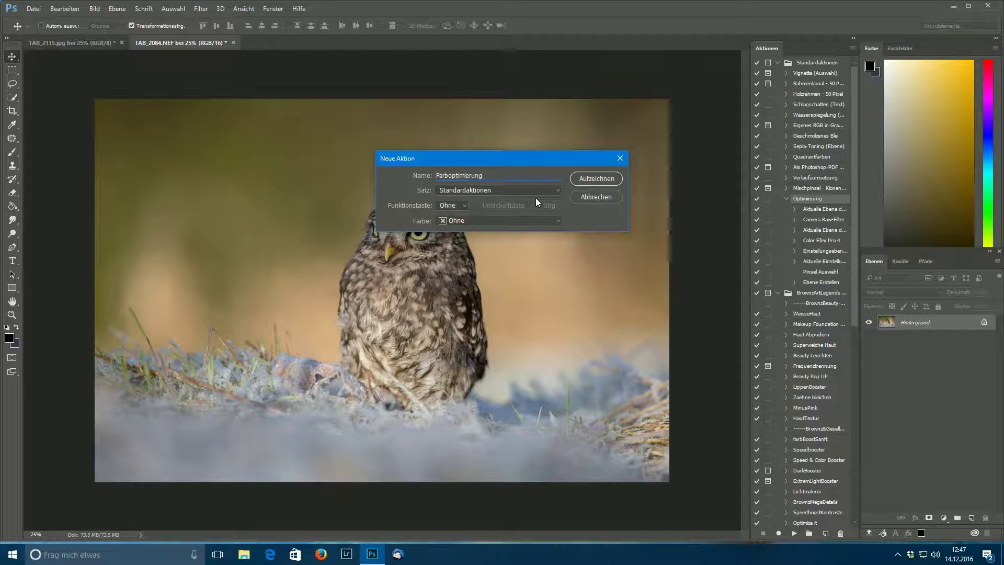
click(587, 179)
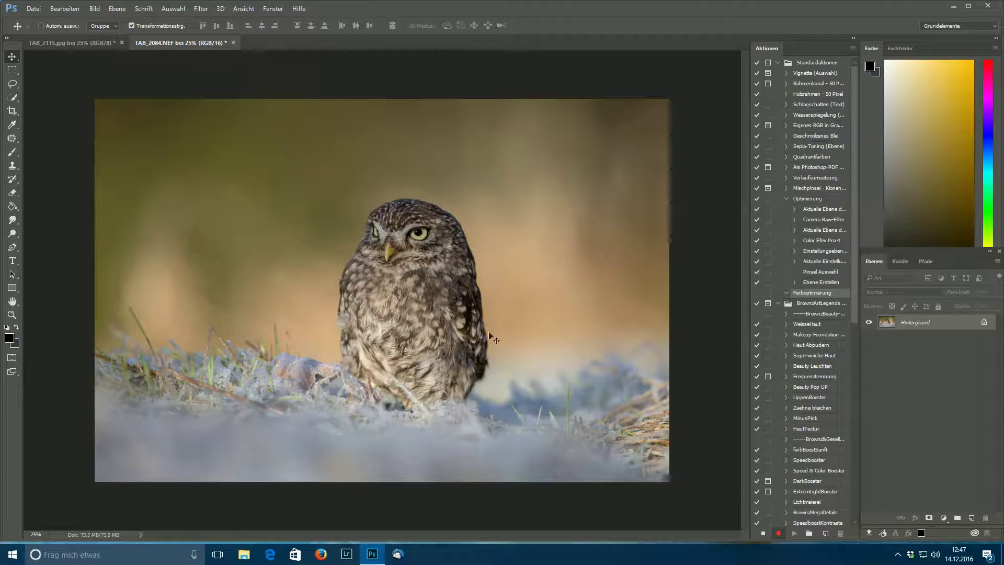
click(114, 10)
Step: Duplicate the background layer, then add a Selektive Farbkorrektur layer targeting Gelbtöne
click(142, 38)
click(603, 173)
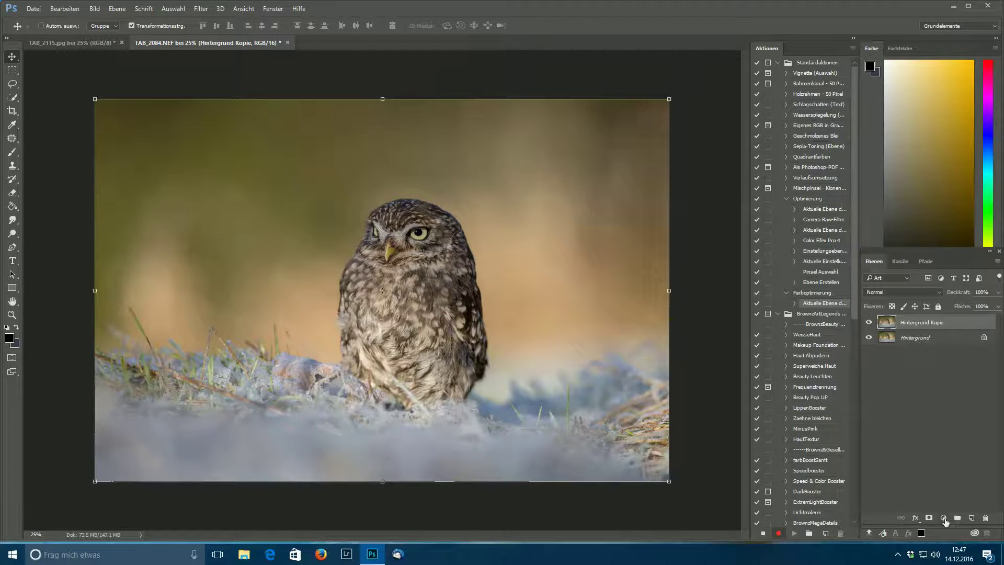
click(943, 518)
click(944, 507)
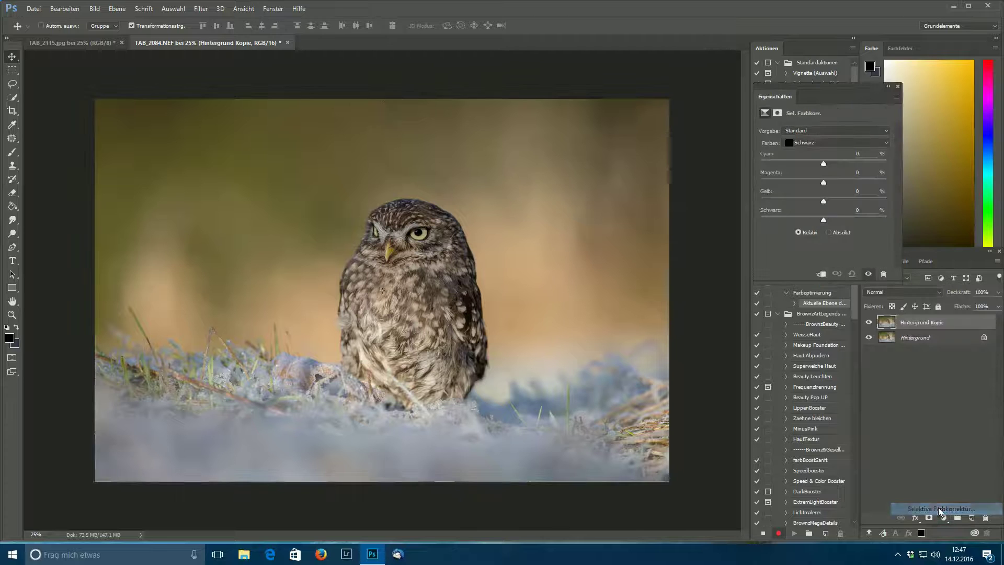
click(885, 142)
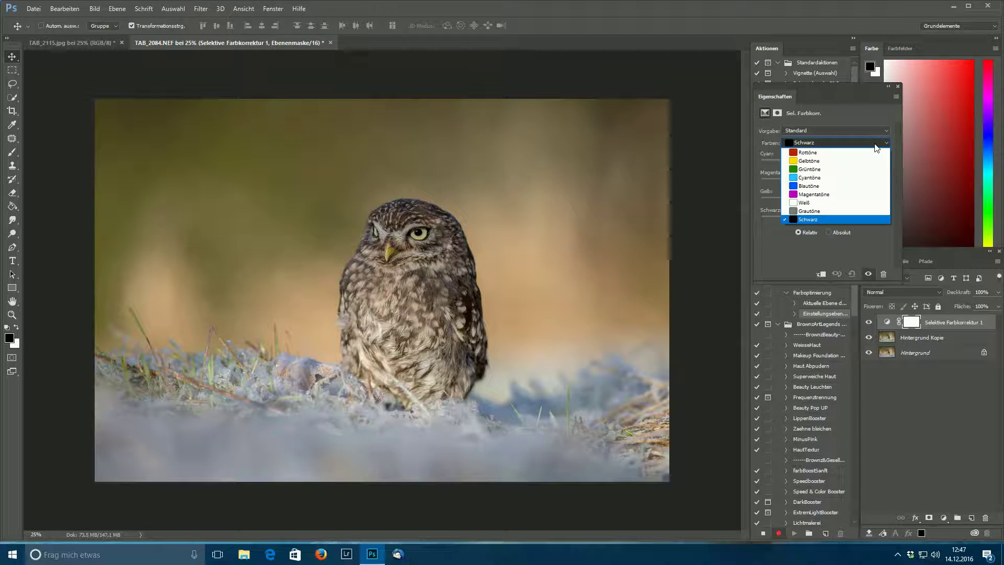
click(819, 161)
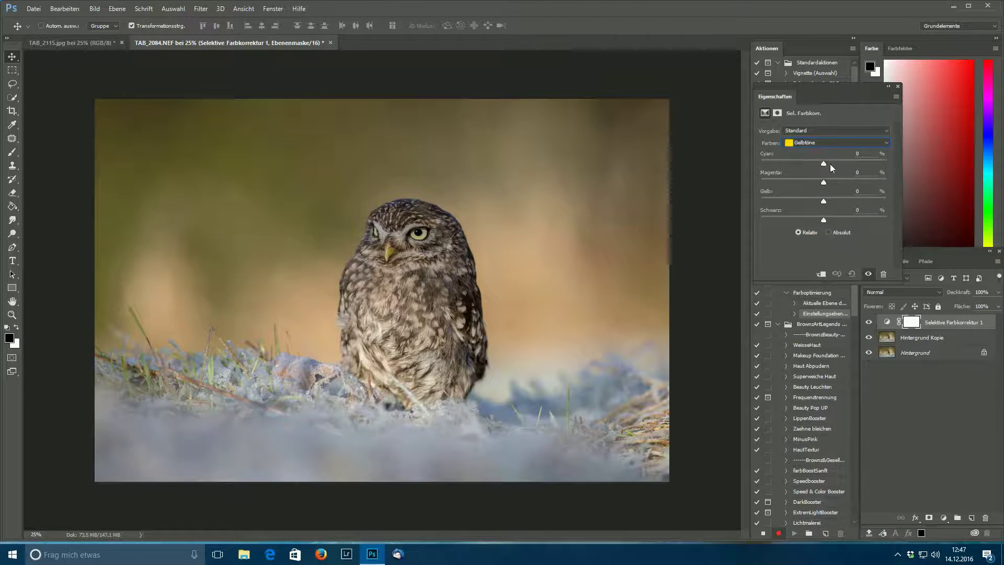
Step: Set Gelbtöne to Cyan -46, Gelb +16, lower Cyan in Cyantöne, then close the settings
mouse_move(823, 162)
mouse_down()
mouse_move(794, 163)
mouse_move(821, 184)
mouse_up()
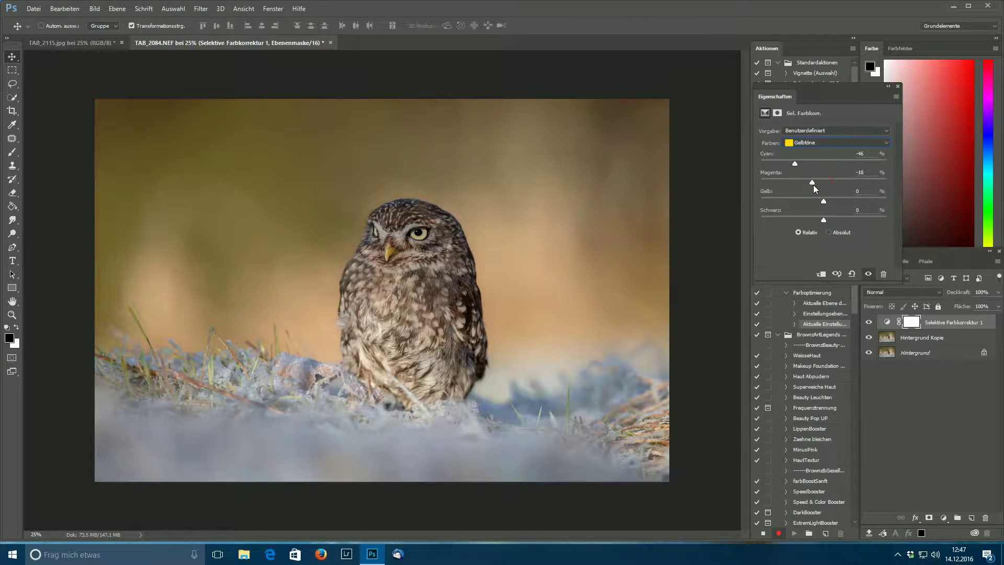
mouse_move(824, 201)
mouse_down()
mouse_move(833, 202)
mouse_move(814, 221)
mouse_up()
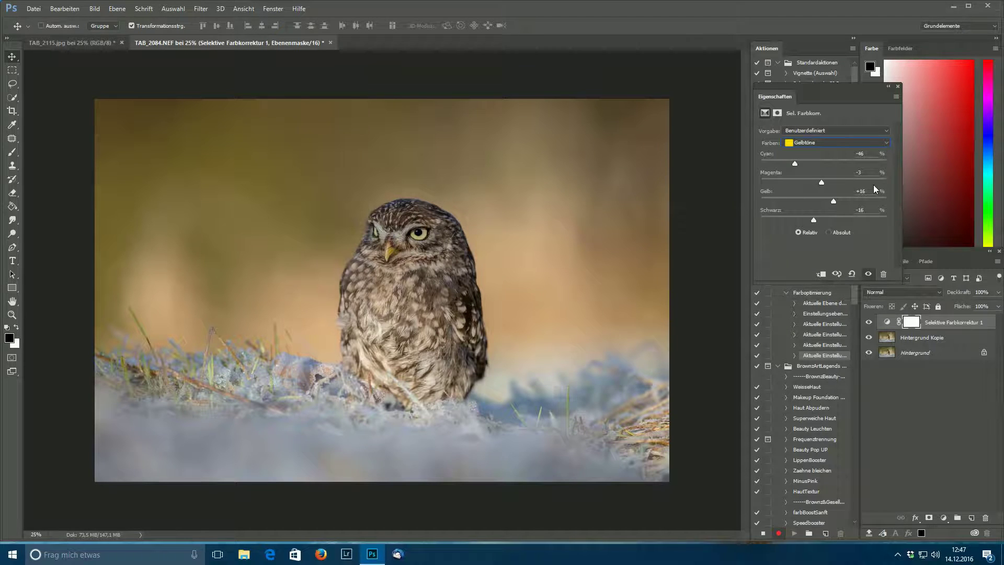
click(889, 142)
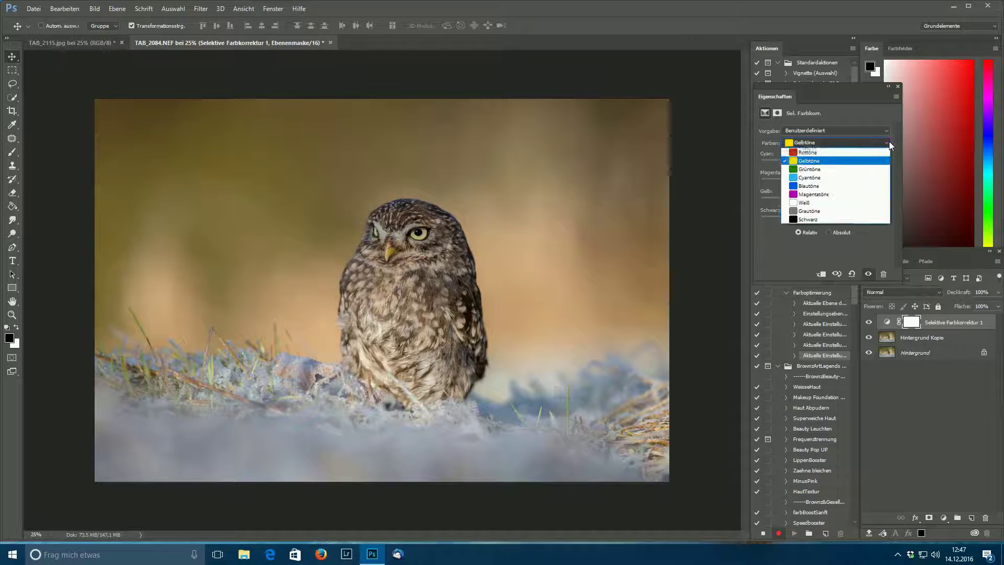
click(822, 178)
mouse_move(824, 163)
mouse_down()
mouse_move(786, 165)
mouse_move(861, 185)
mouse_move(868, 203)
mouse_move(847, 219)
mouse_up()
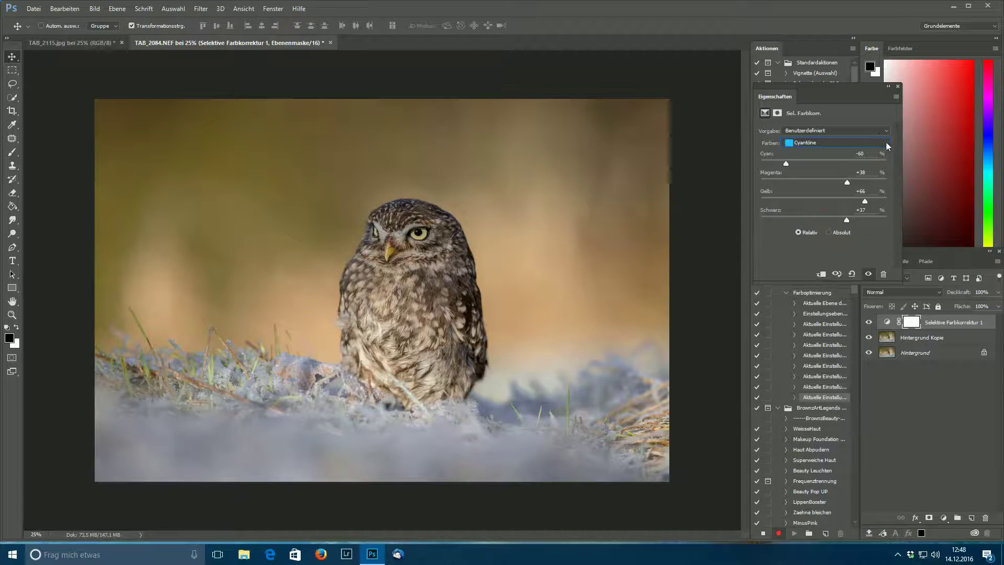
click(896, 97)
click(884, 166)
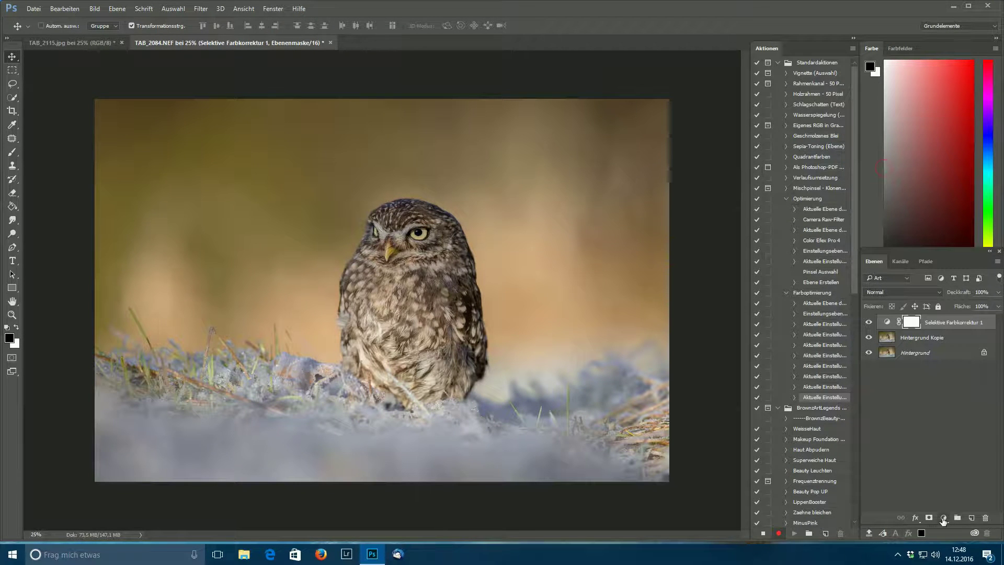
Step: Add a Helligkeit/Kontrast adjustment layer with Kontrast 8 and close its settings
click(944, 518)
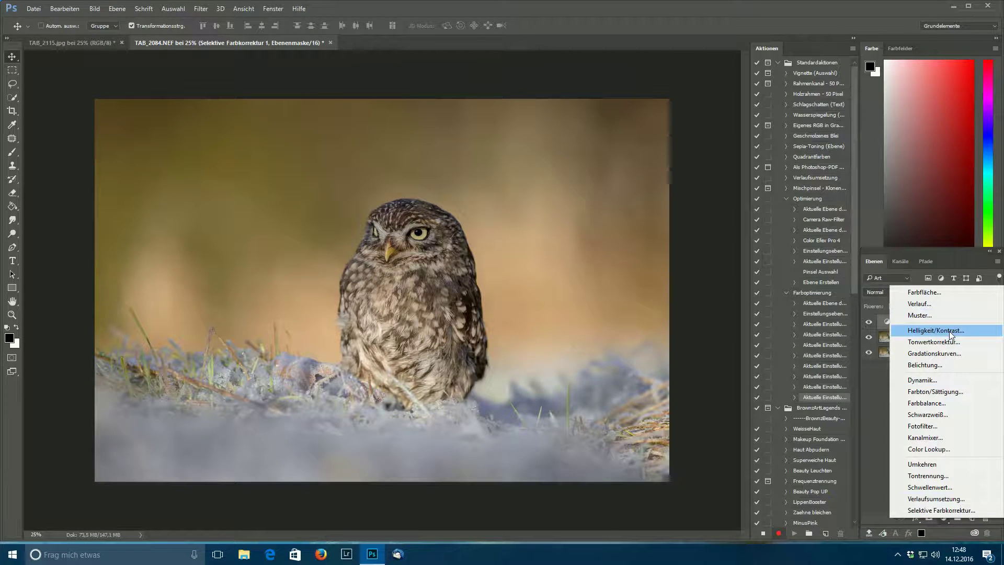
click(925, 331)
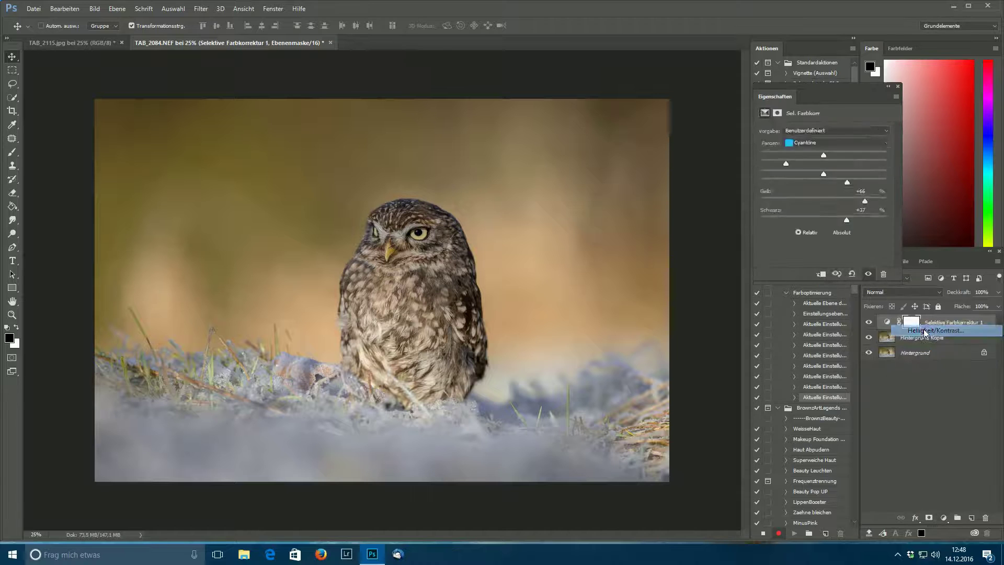
drag(823, 172, 829, 172)
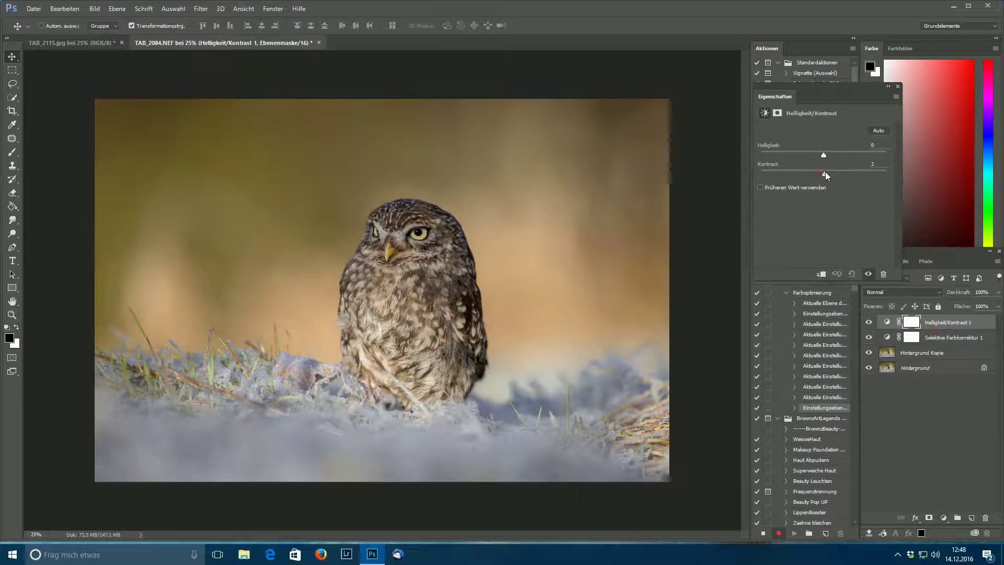
click(896, 99)
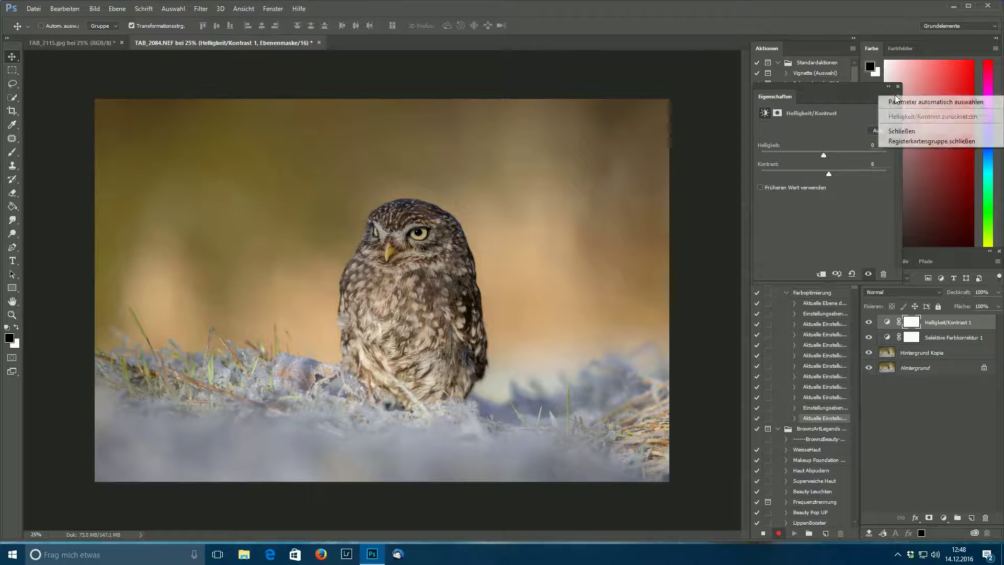
click(897, 131)
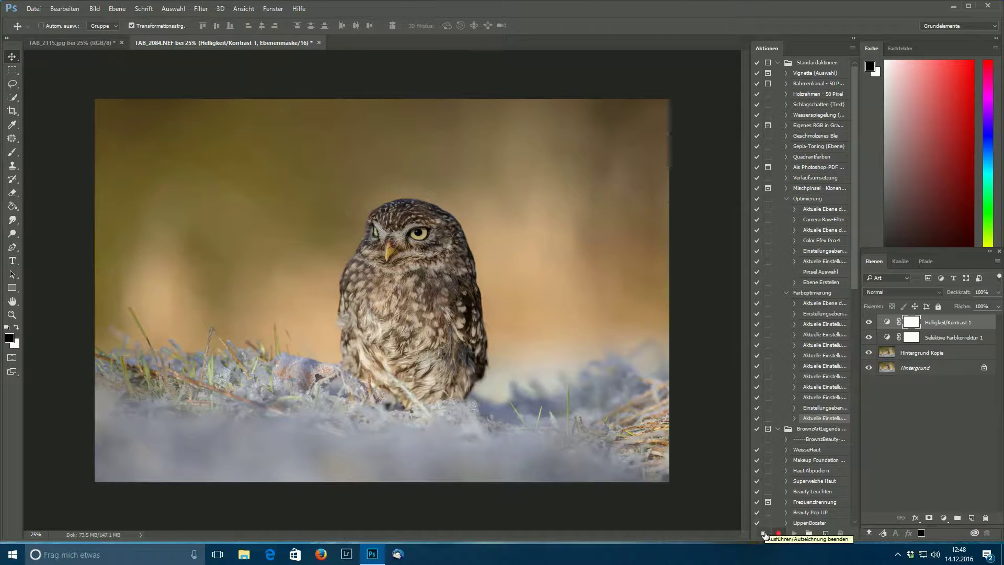
Step: Stop recording, play Farboptimierung on TAB_2115.jpg, then minimise Photoshop to the desktop
click(763, 533)
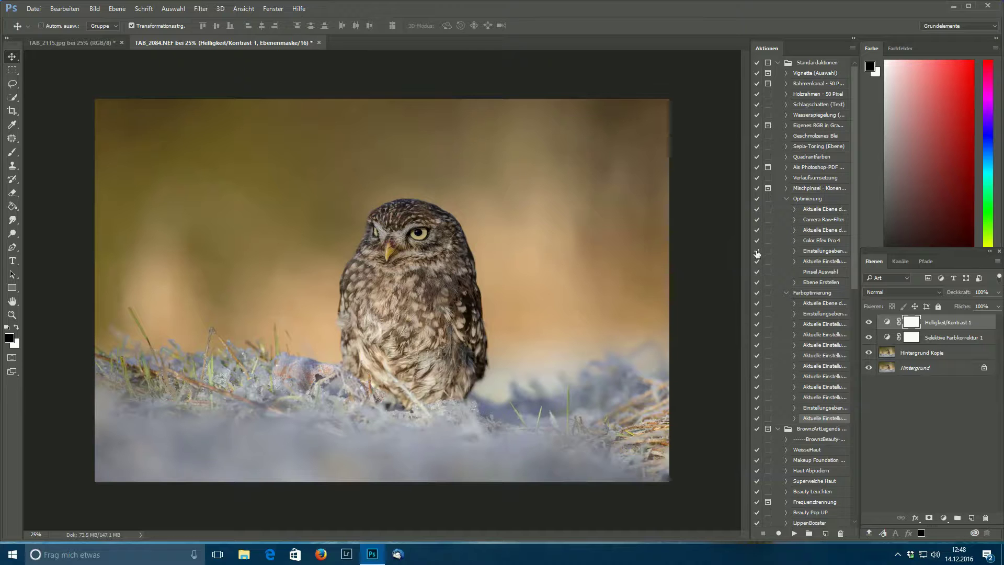
click(52, 42)
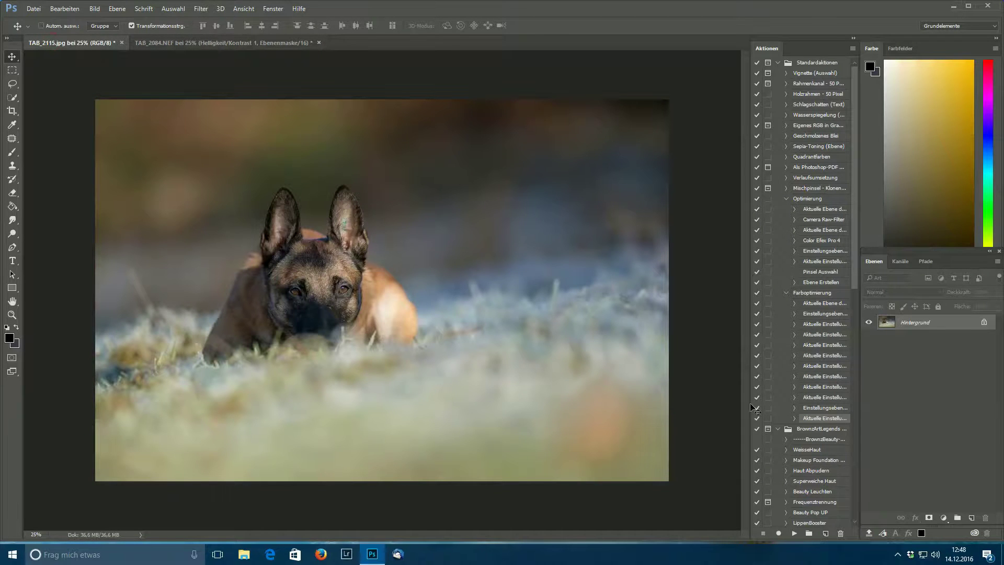
click(803, 294)
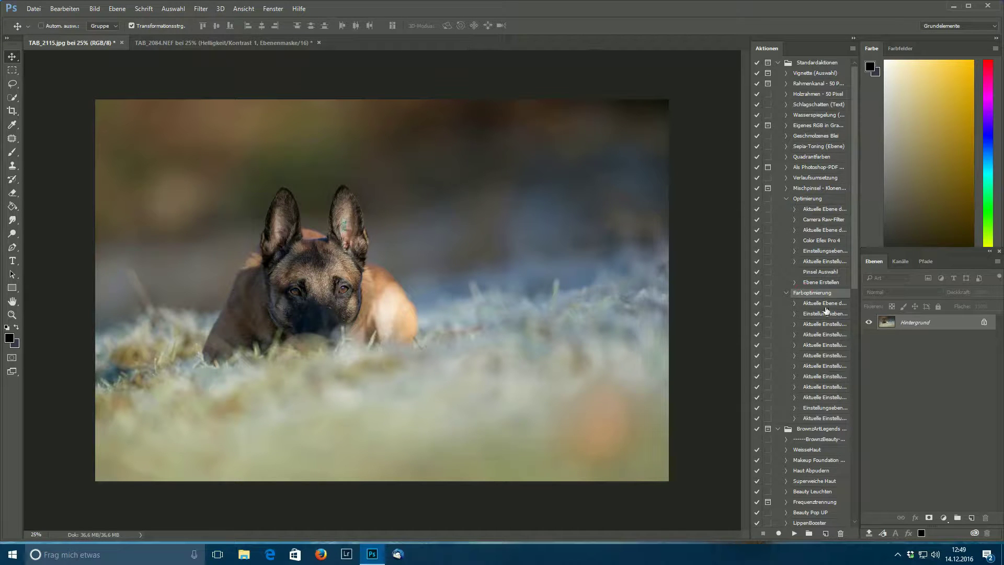
click(795, 534)
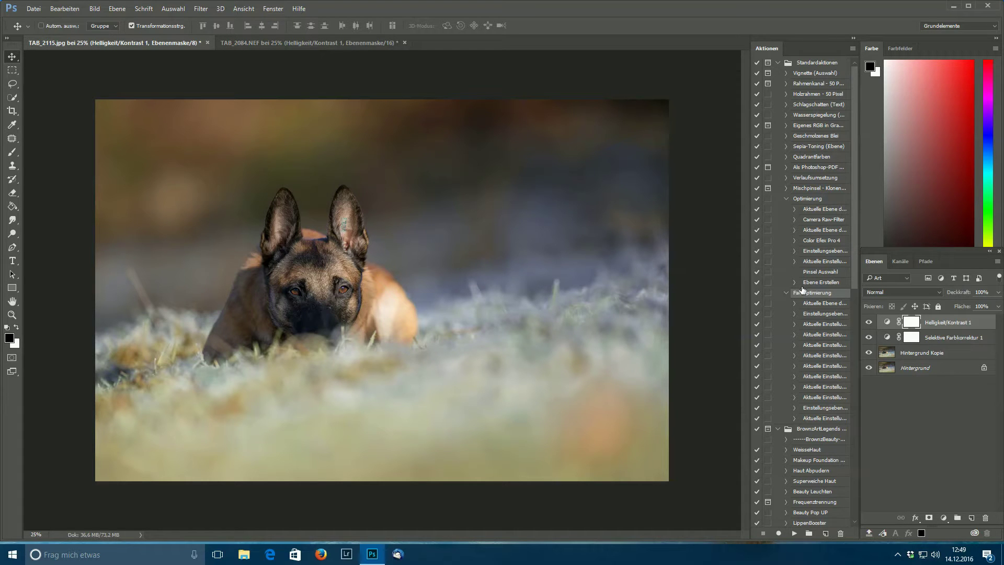
click(953, 6)
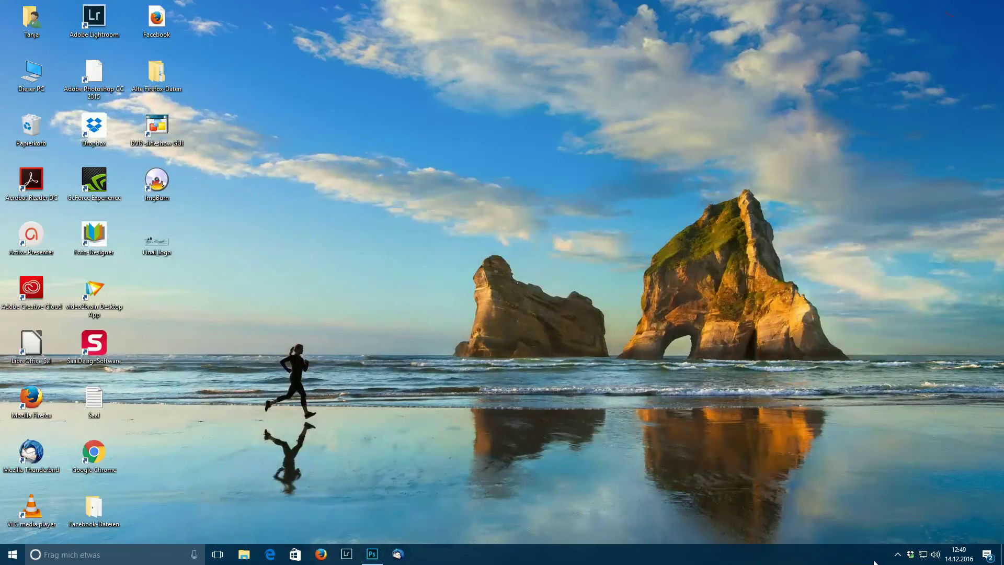
click(897, 554)
mouse_move(920, 513)
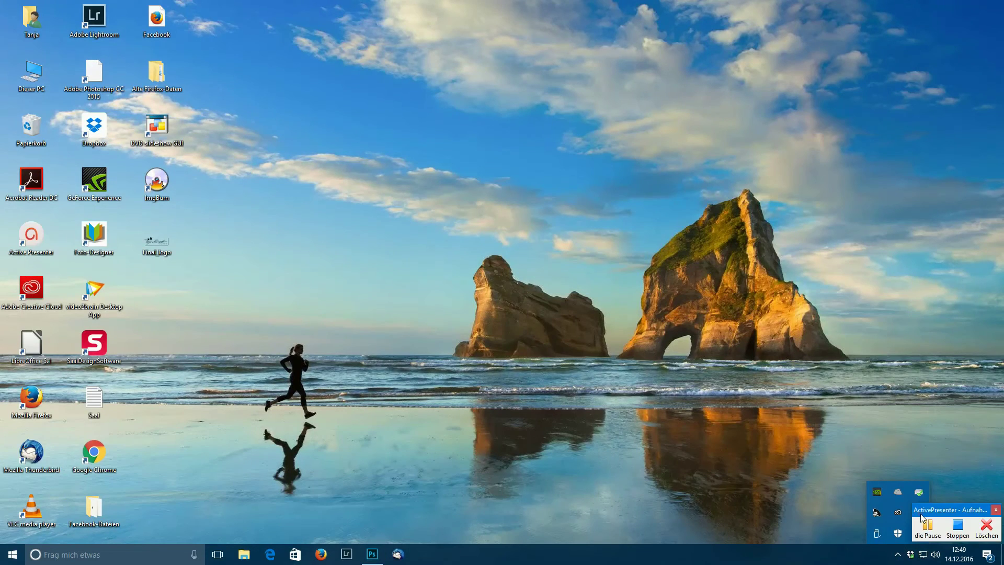